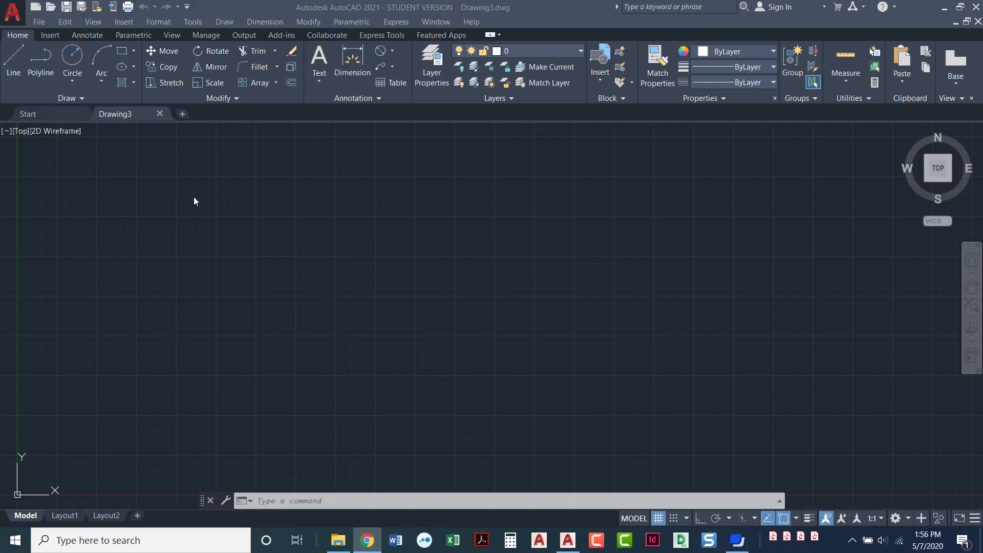
pyautogui.click(13, 18)
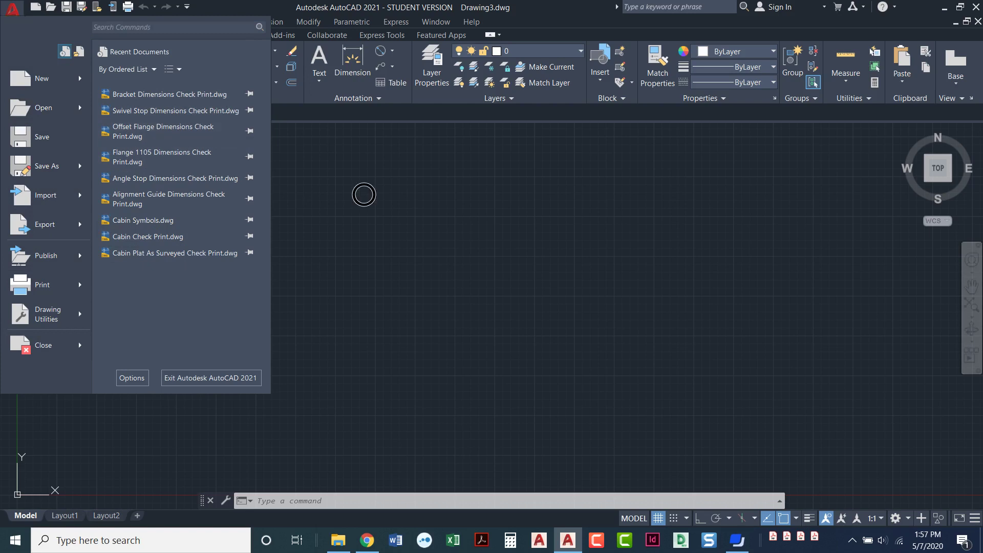
pyautogui.click(364, 195)
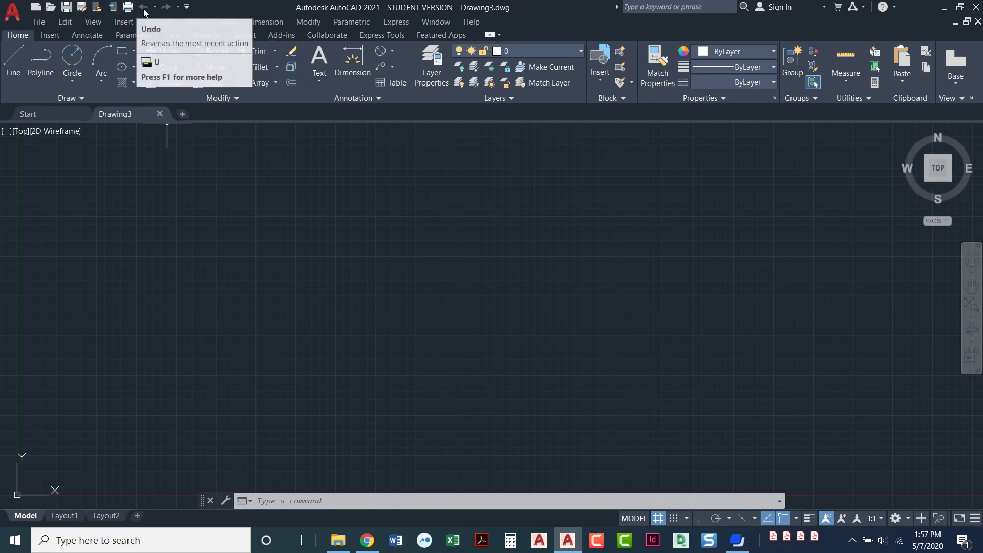
# Remove Open from Web & Mobile and Save to Web & Mobile from the Quick Access Toolbar.
pyautogui.click(188, 7)
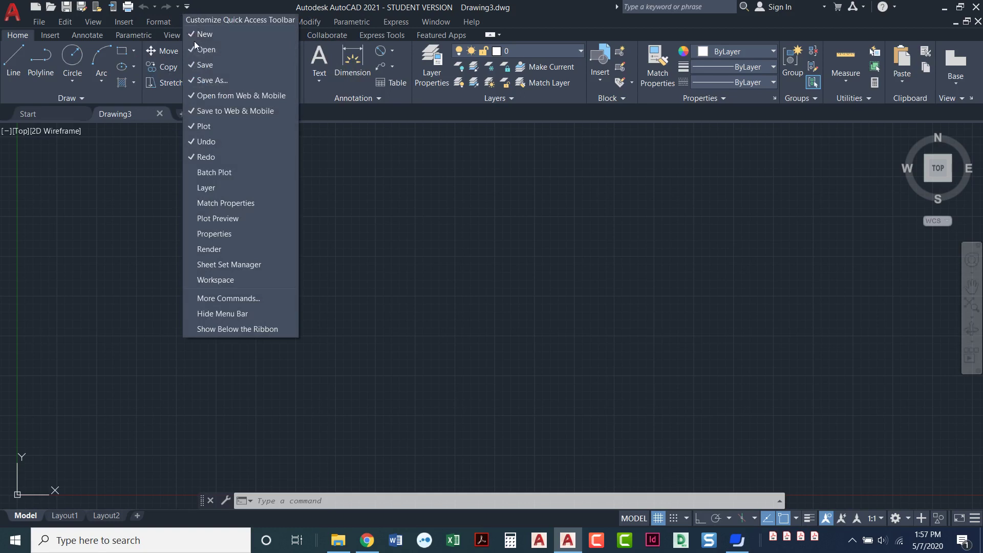
pyautogui.click(192, 97)
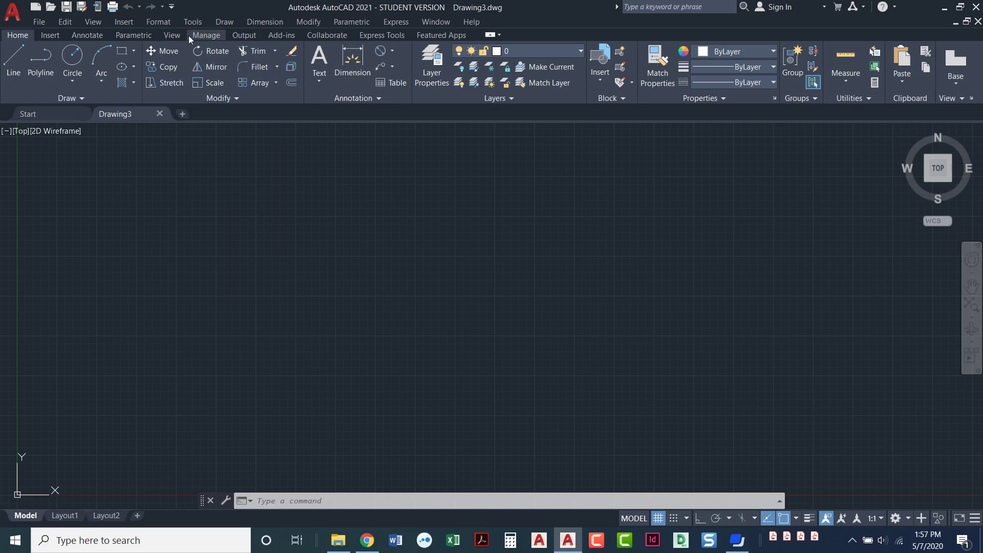
pyautogui.click(172, 6)
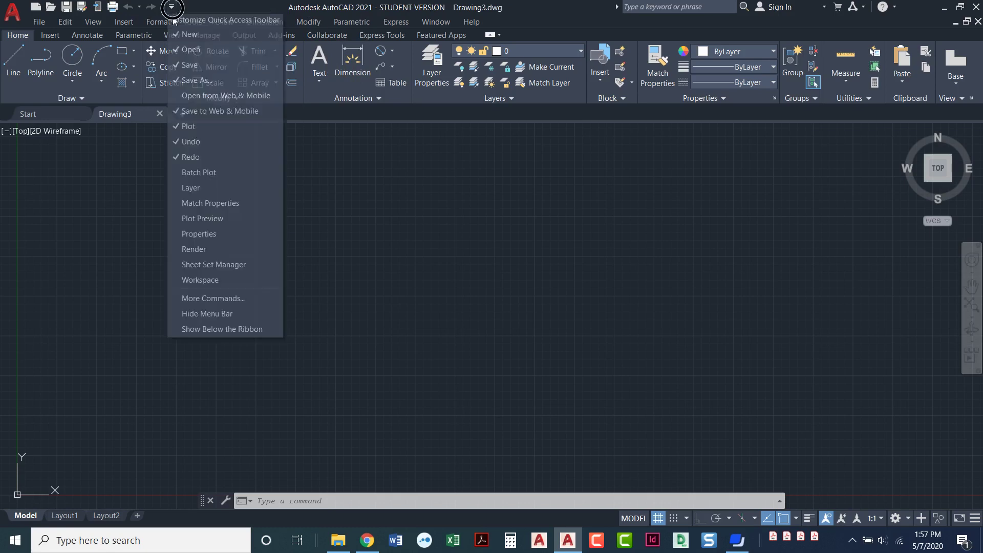
pyautogui.click(178, 111)
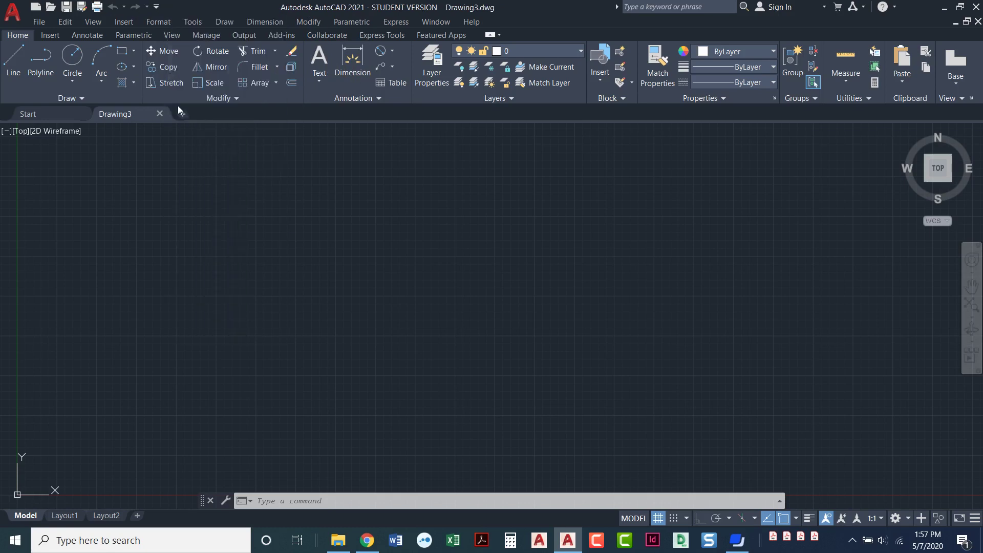
pyautogui.click(157, 6)
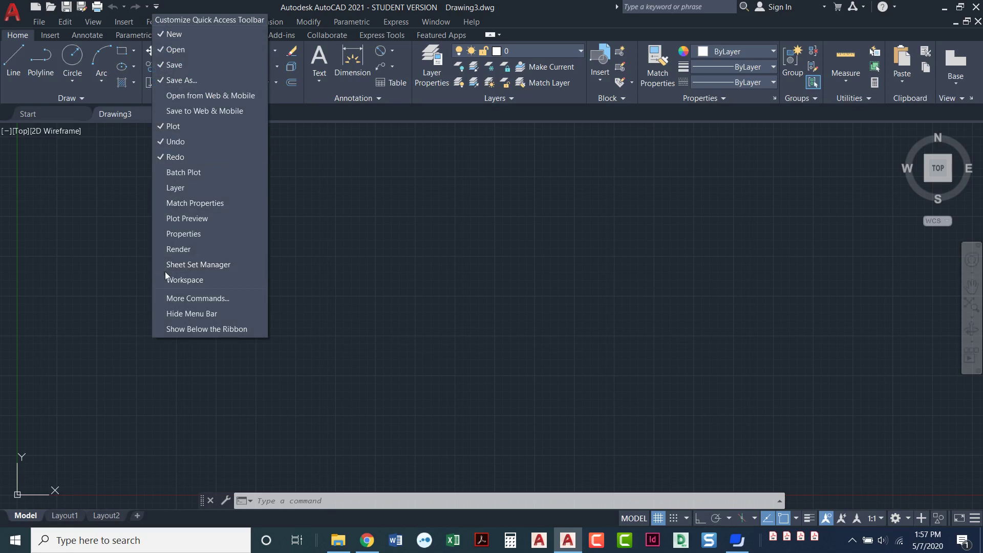
pyautogui.click(125, 205)
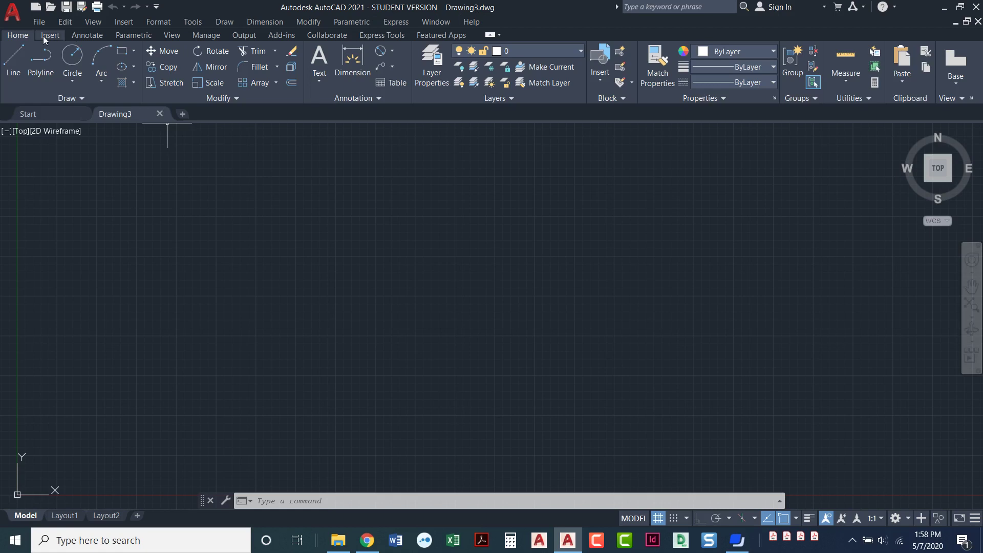
# Save the drawing to the Desktop under the file name Sample Drawing.
pyautogui.click(12, 11)
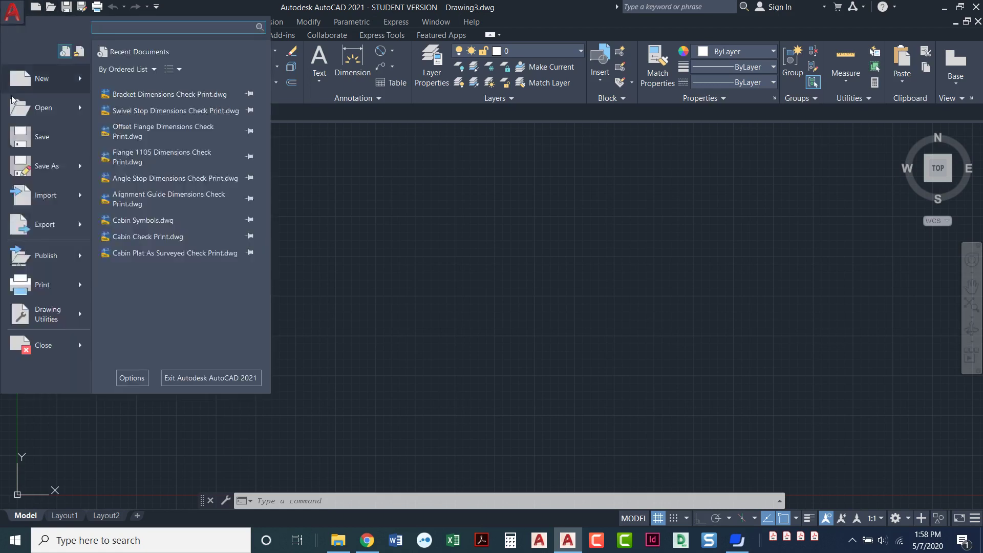
pyautogui.click(29, 177)
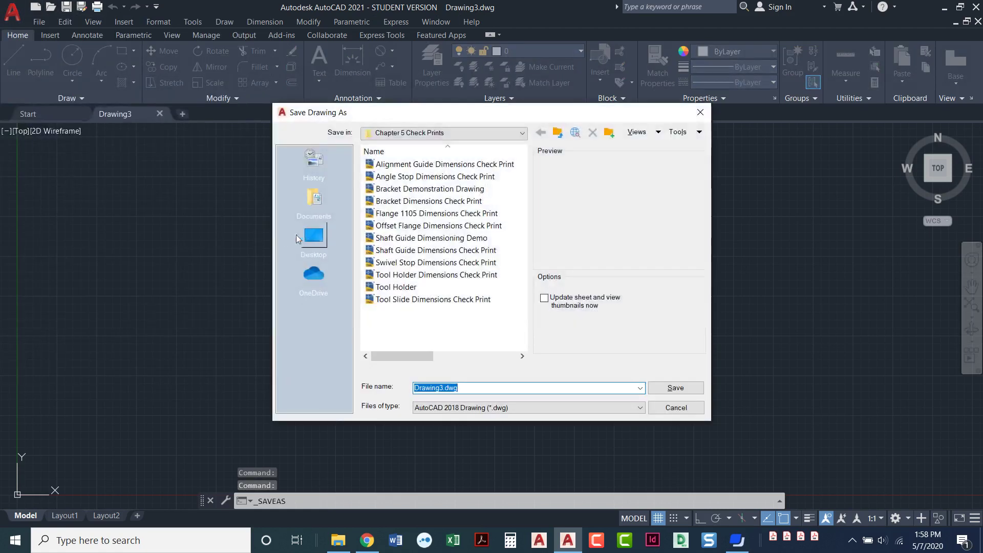
pyautogui.click(313, 239)
pyautogui.doubleClick(485, 388)
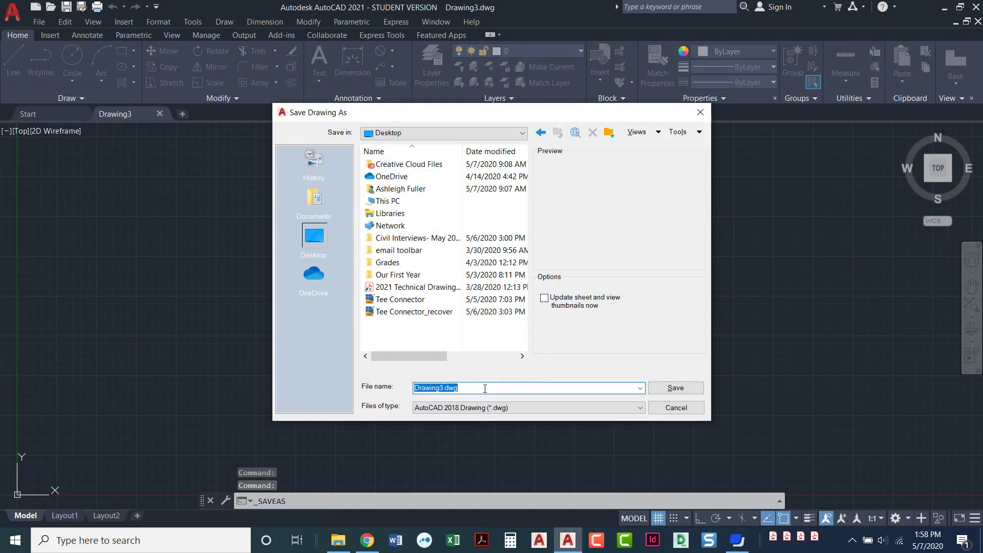
pyautogui.write('Sample Dr')
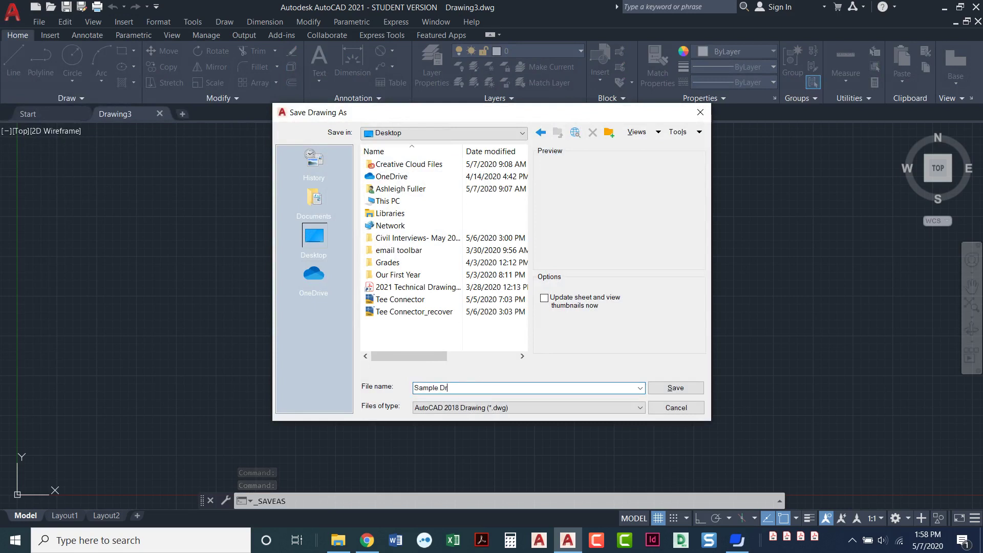
pyautogui.write('awing')
pyautogui.press('Return')
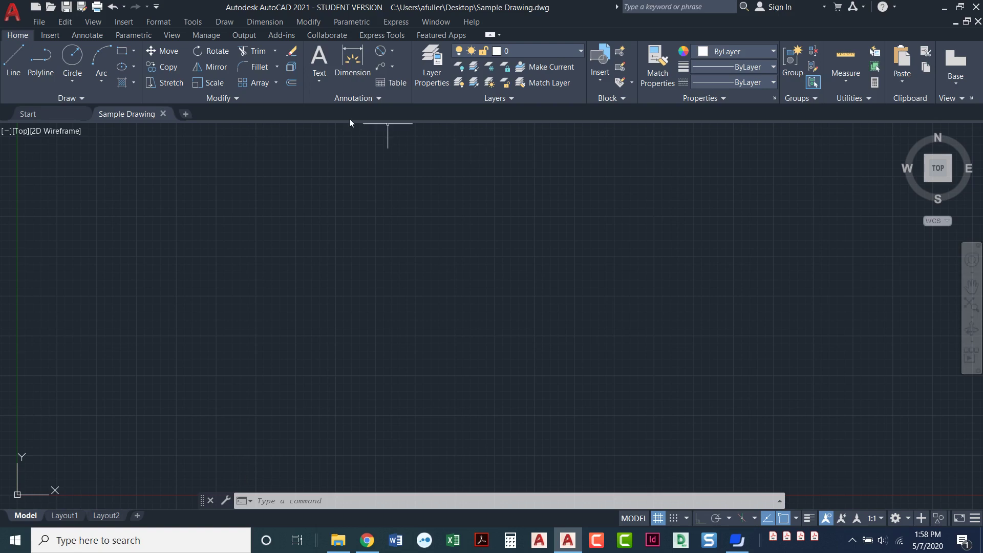
# Create a second blank drawing and switch back to Sample Drawing.
pyautogui.moveTo(124, 116)
pyautogui.click(185, 115)
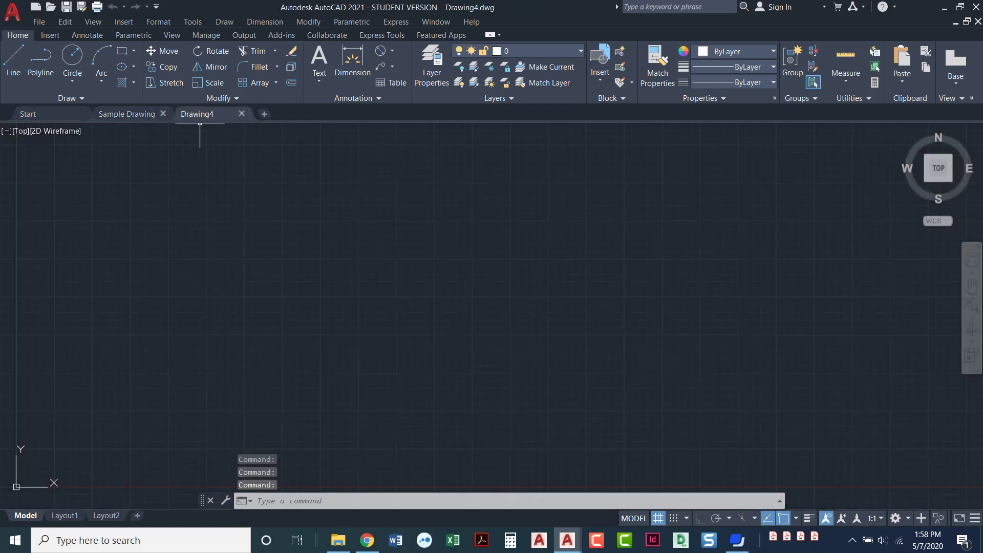
pyautogui.click(133, 118)
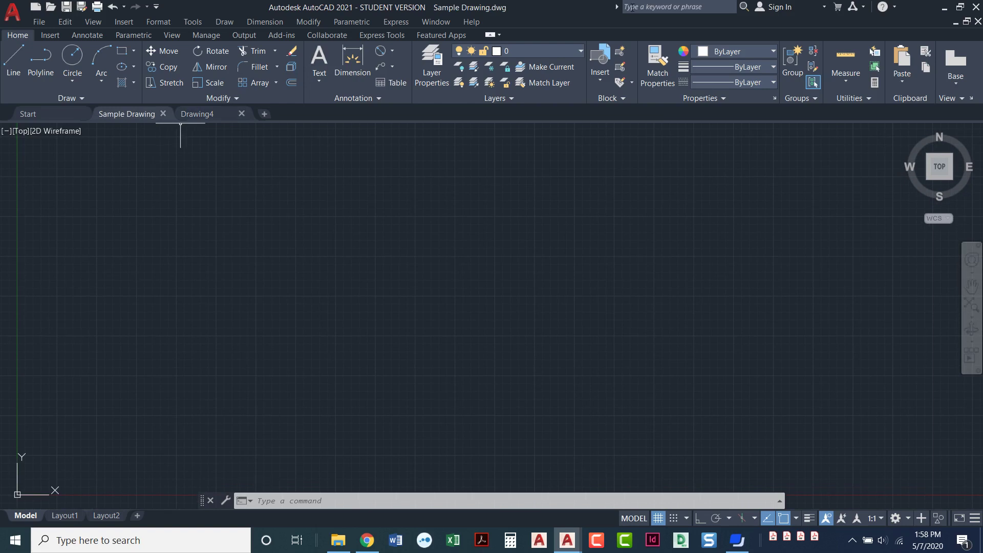
# Search the program's help for "line".
pyautogui.click(640, 7)
pyautogui.write('line')
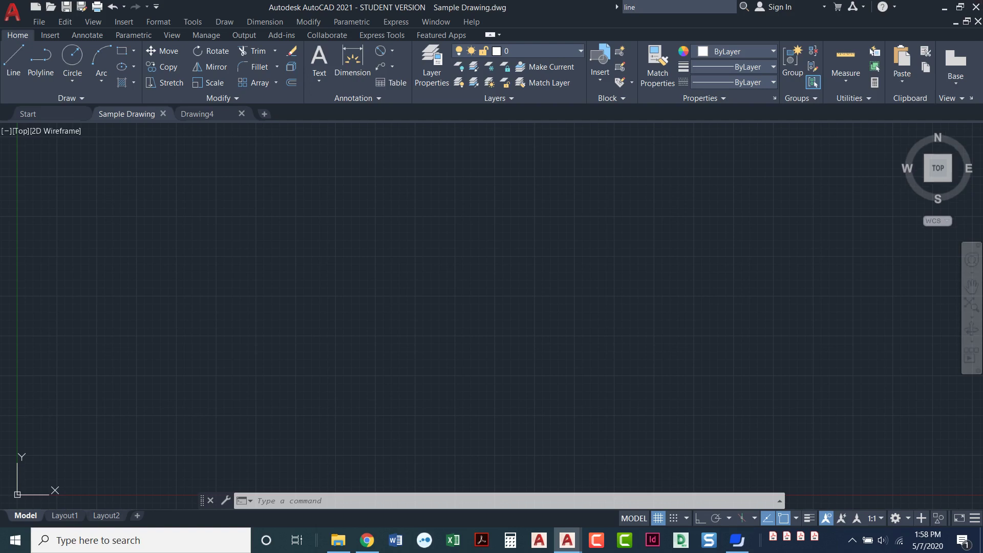
pyautogui.moveTo(637, 301); pyautogui.dragTo(422, 55)
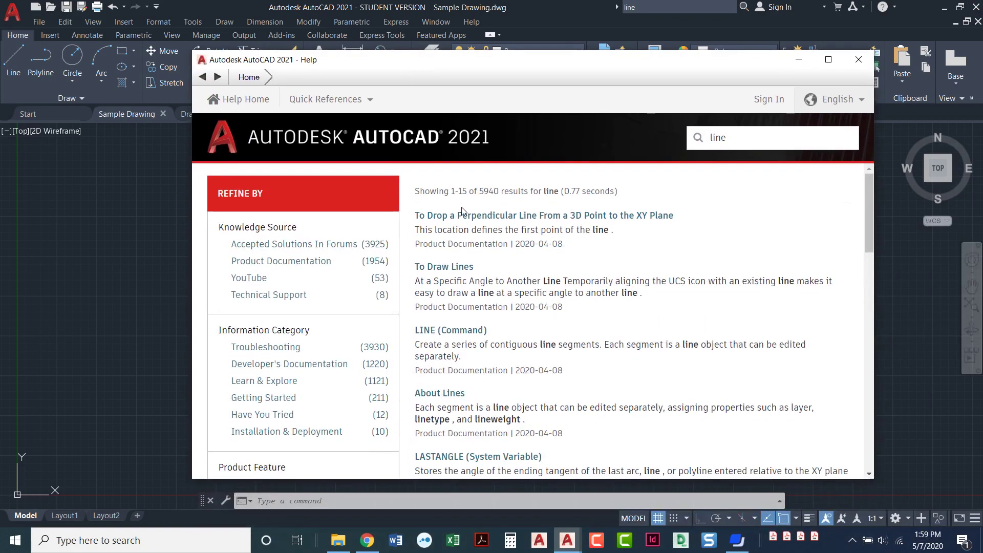
# Read the LINE (Command) help article and have it locate the Line tool in the interface, then close the help.
pyautogui.click(471, 330)
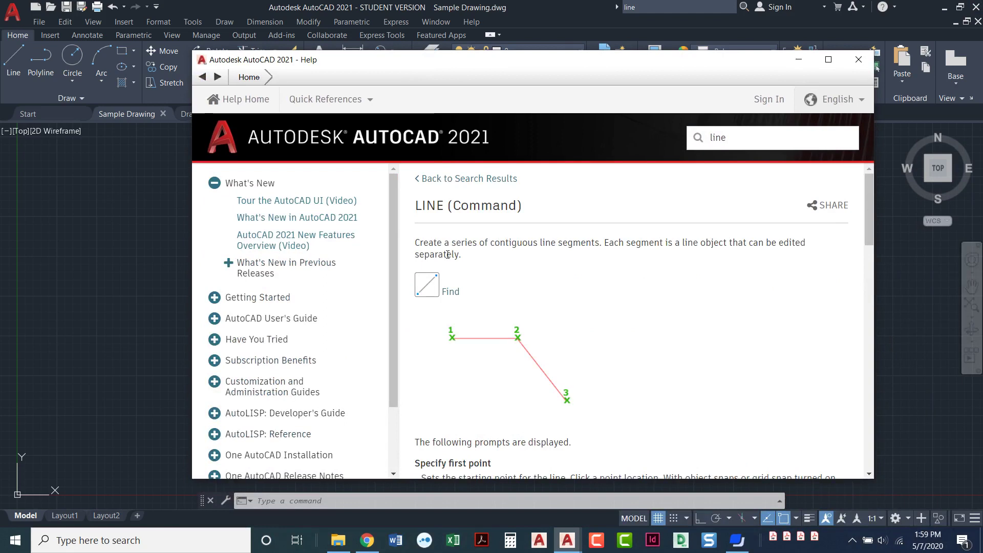
pyautogui.scroll(-2, 559, 311)
pyautogui.scroll(2, 560, 314)
pyautogui.click(450, 292)
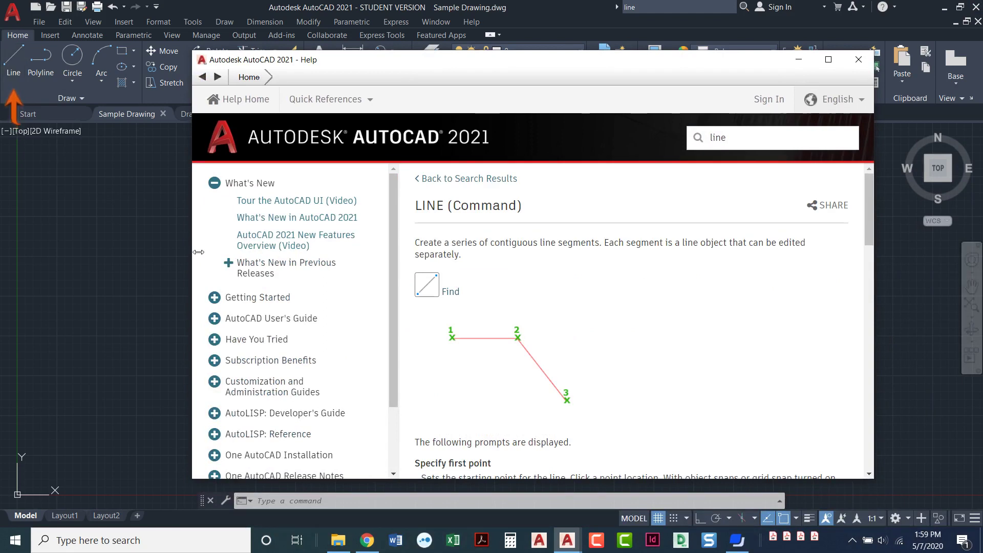
pyautogui.click(857, 60)
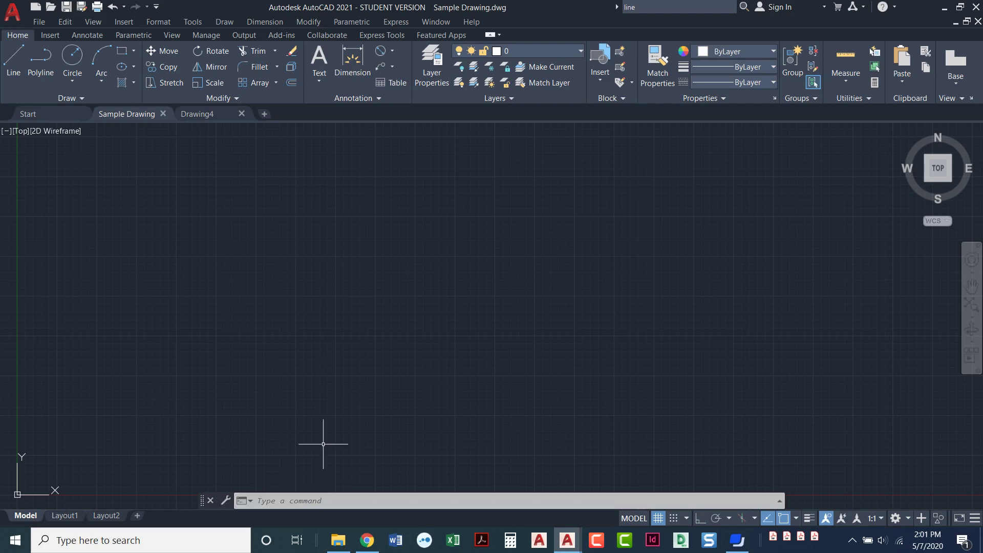
pyautogui.click(332, 500)
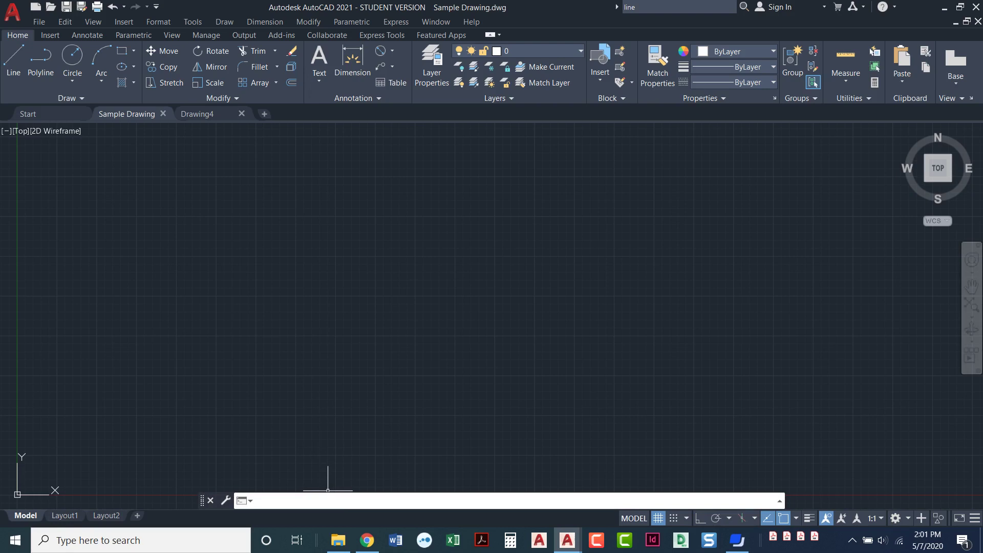
pyautogui.write('circle')
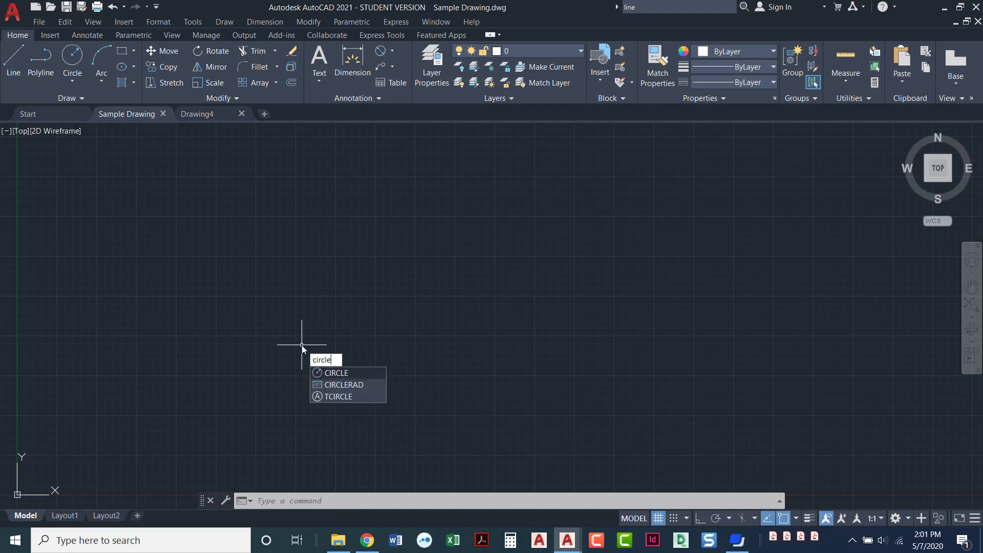
pyautogui.press('Return')
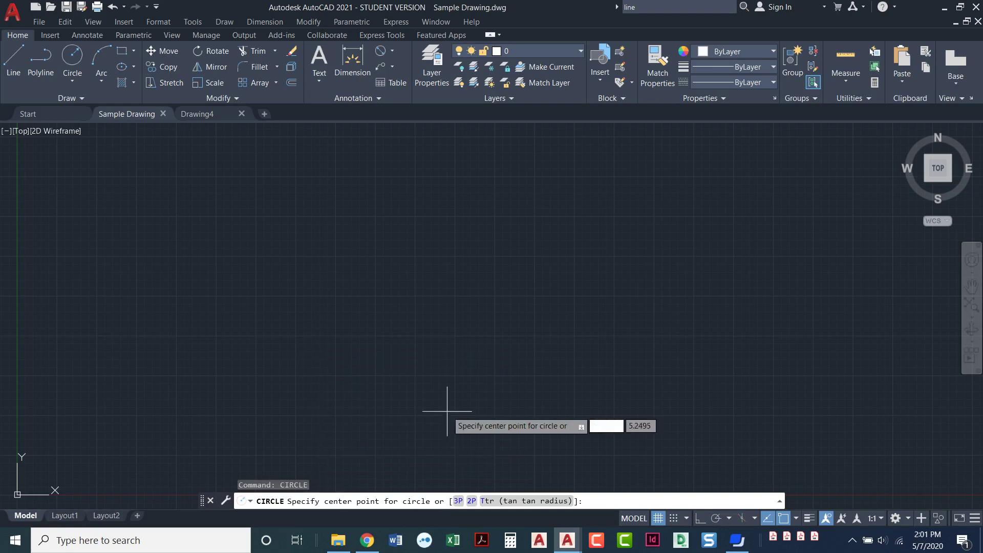
pyautogui.click(455, 383)
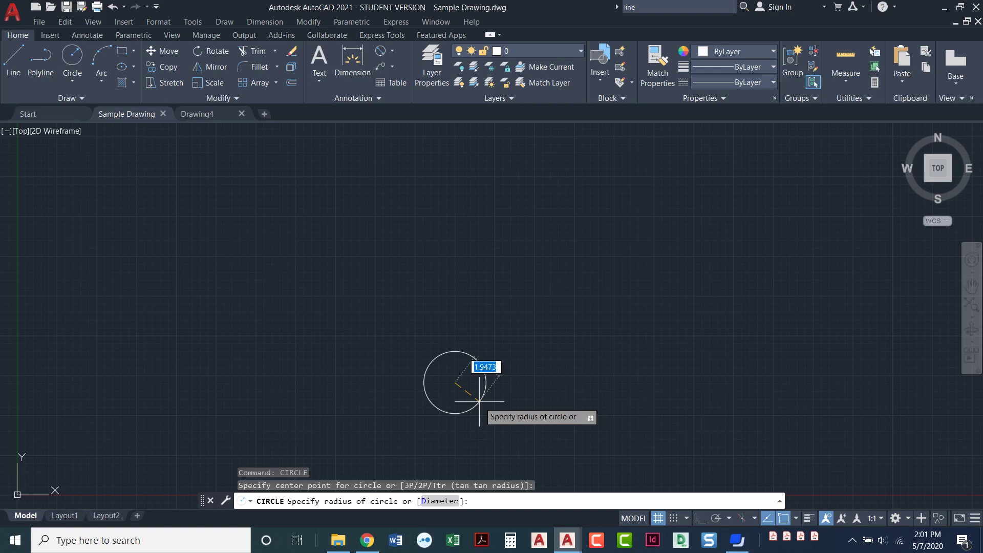
pyautogui.press('Escape')
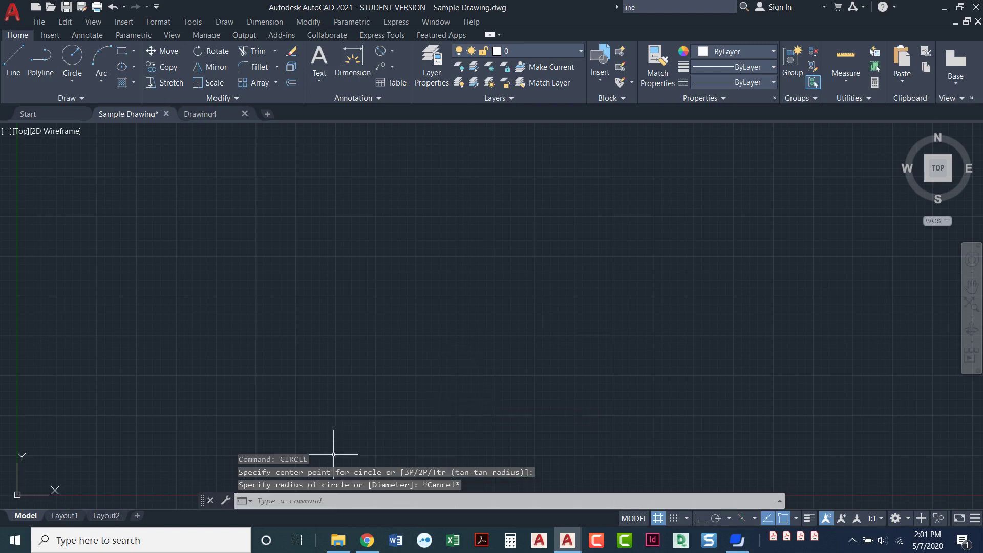